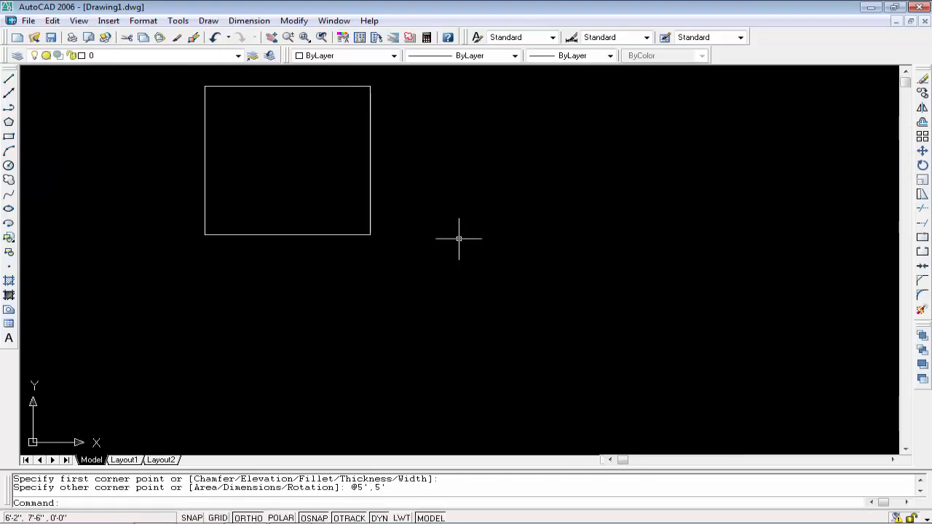
# Step: Create a multiline text box spanning most of the square's interior and enter "Room 5'x5'"
pyautogui.moveTo(397, 194); pyautogui.dragTo(458, 253, button='middle')
pyautogui.scroll(2, 379, 194)
pyautogui.moveTo(370, 187); pyautogui.dragTo(461, 196, button='middle')
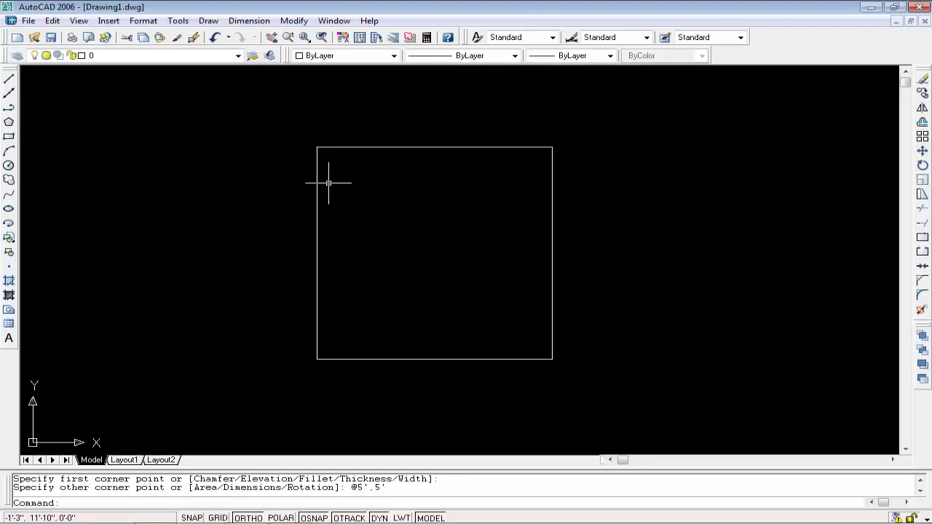
pyautogui.scroll(2, 355, 252)
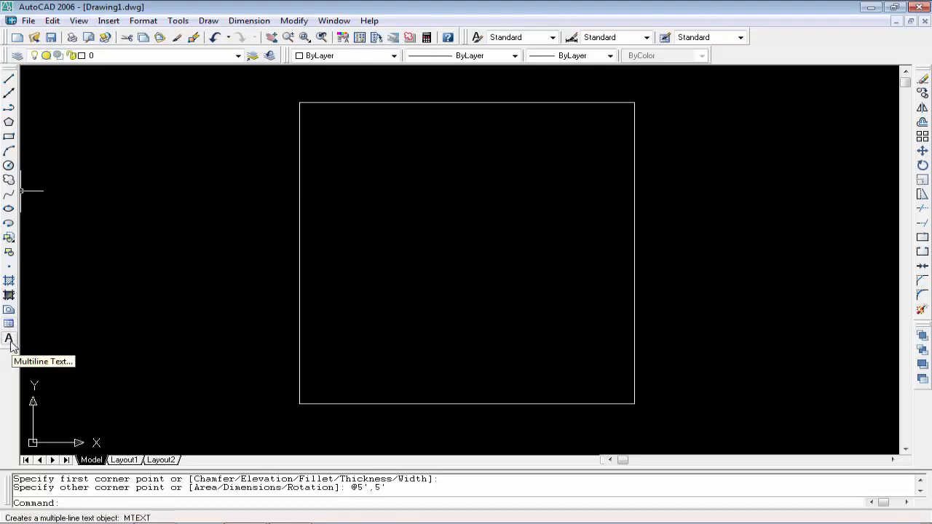
pyautogui.click(9, 341)
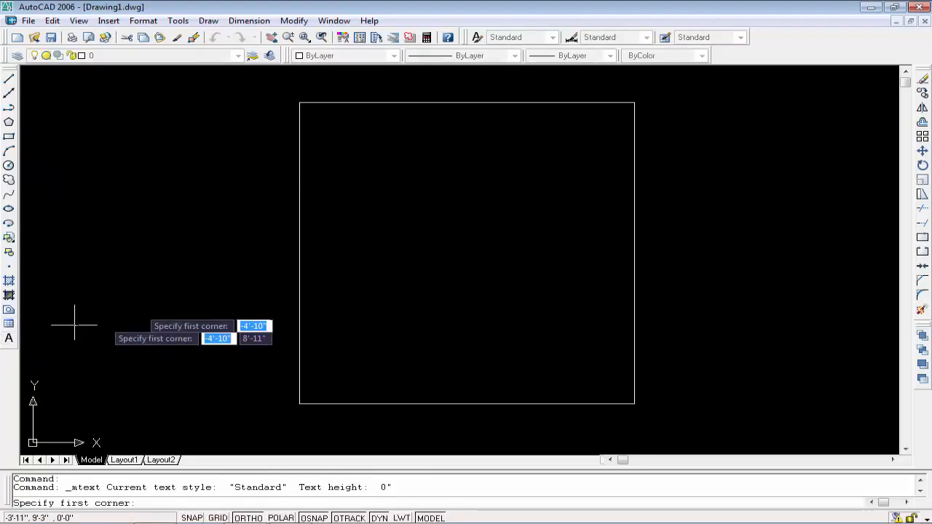
pyautogui.click(312, 115)
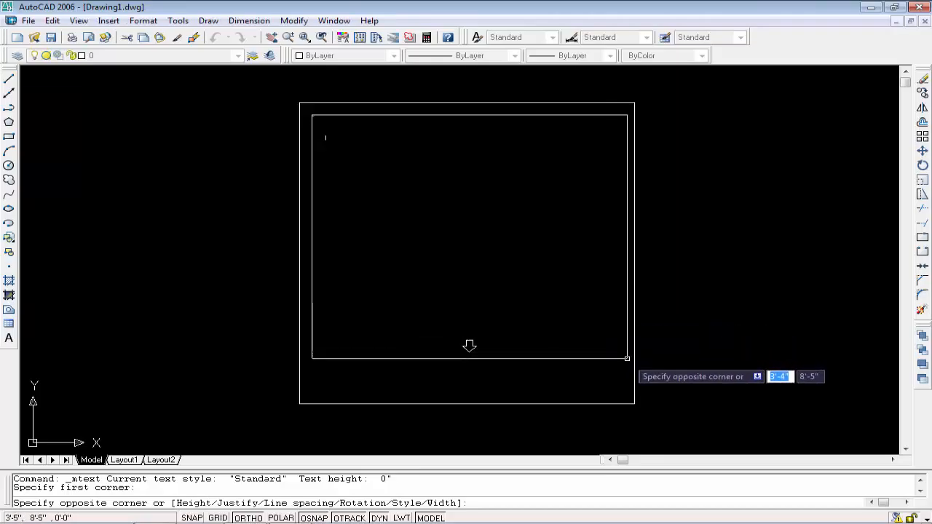
pyautogui.click(628, 360)
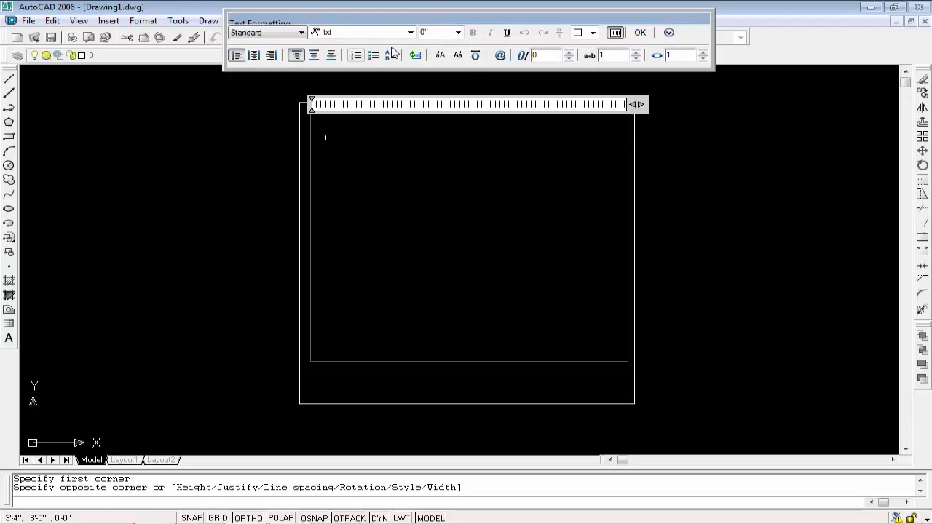
pyautogui.click(441, 32)
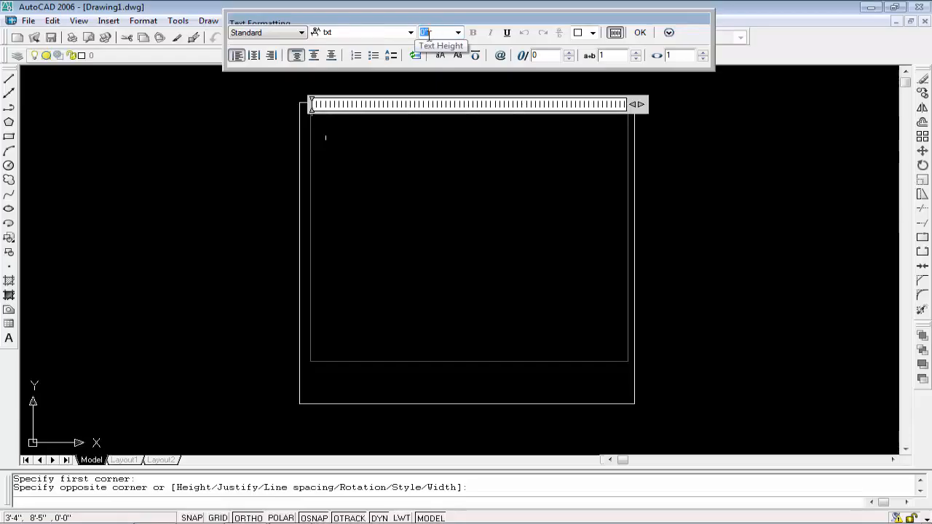
pyautogui.click(364, 174)
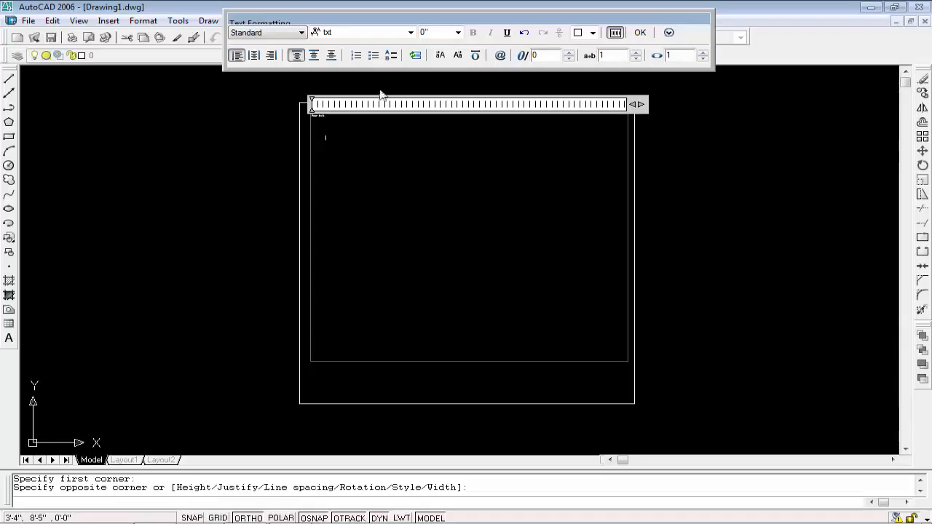
# Step: Set the height of the "Room 5'x5'" text to 5" and finish the text object
pyautogui.doubleClick(430, 34)
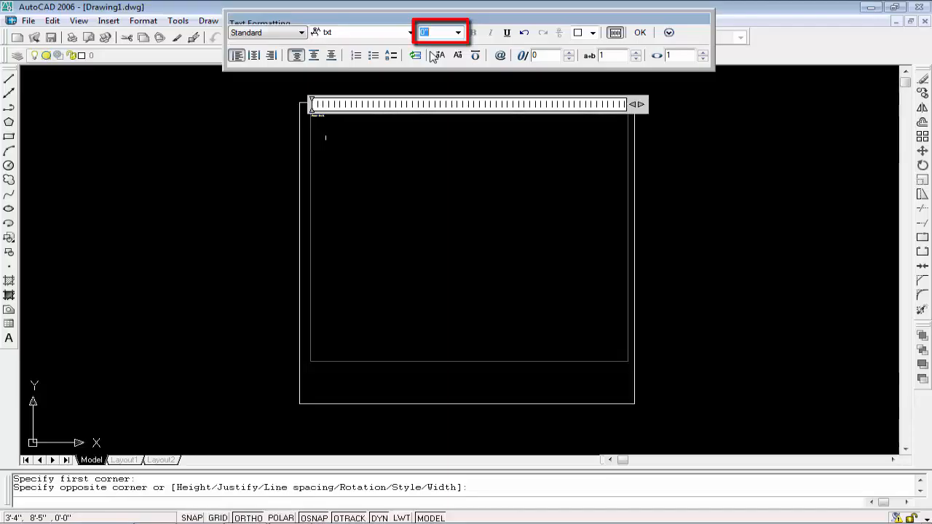
pyautogui.write('5')
pyautogui.press('Return')
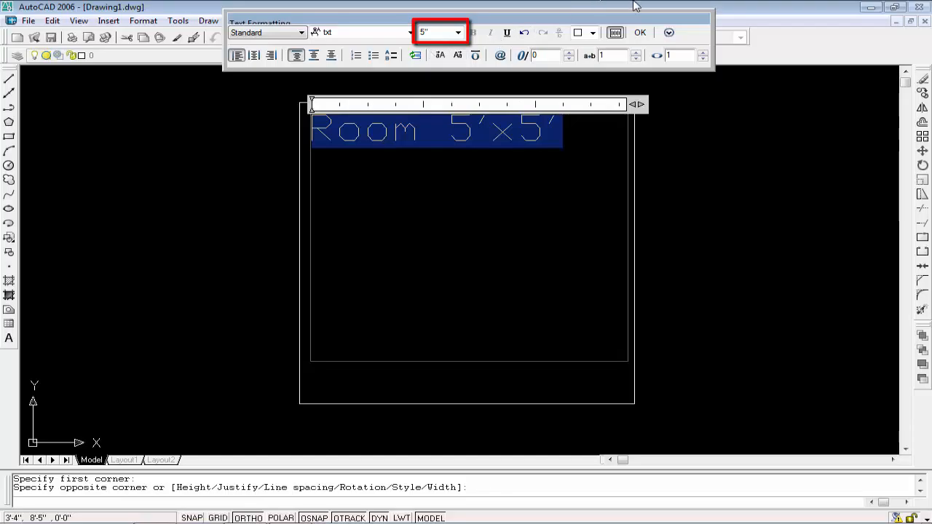
pyautogui.click(642, 32)
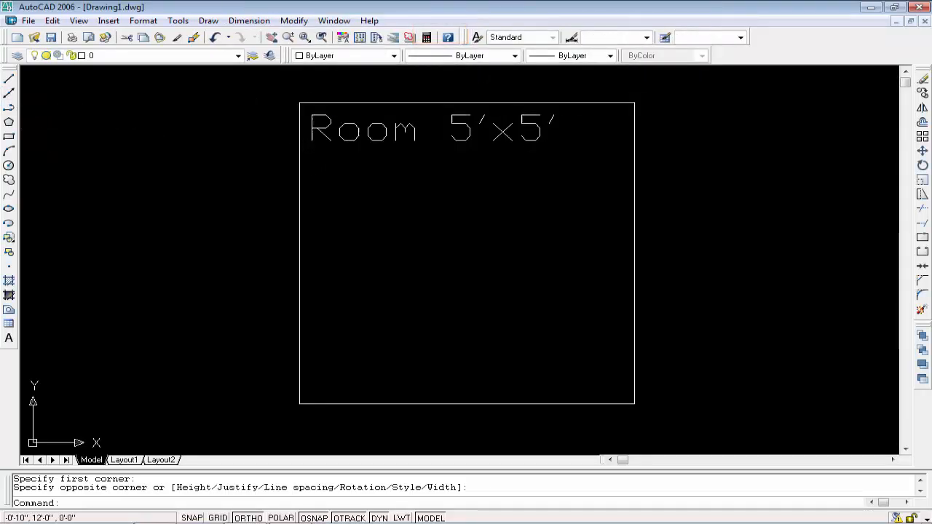
# Step: Move the "Room 5'x5'" text down to the middle of the square and clear the selection
pyautogui.click(349, 137)
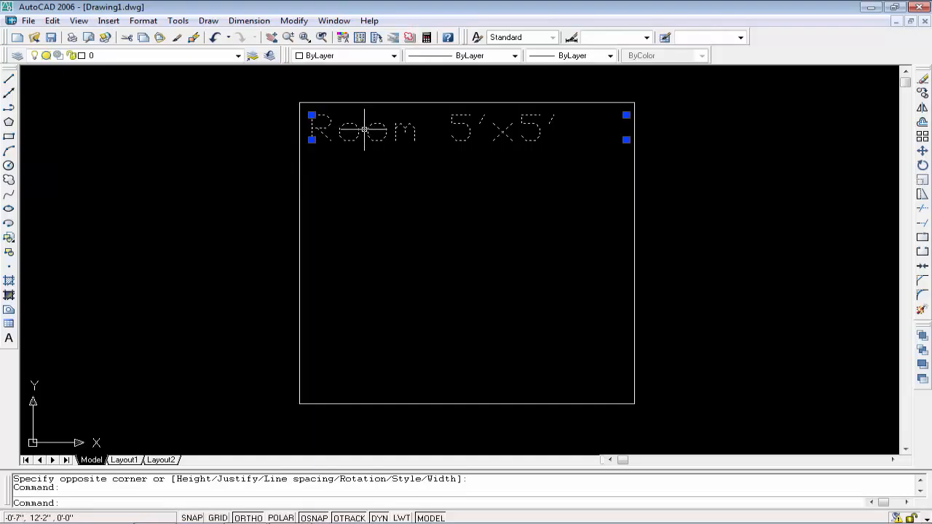
pyautogui.doubleClick(456, 124)
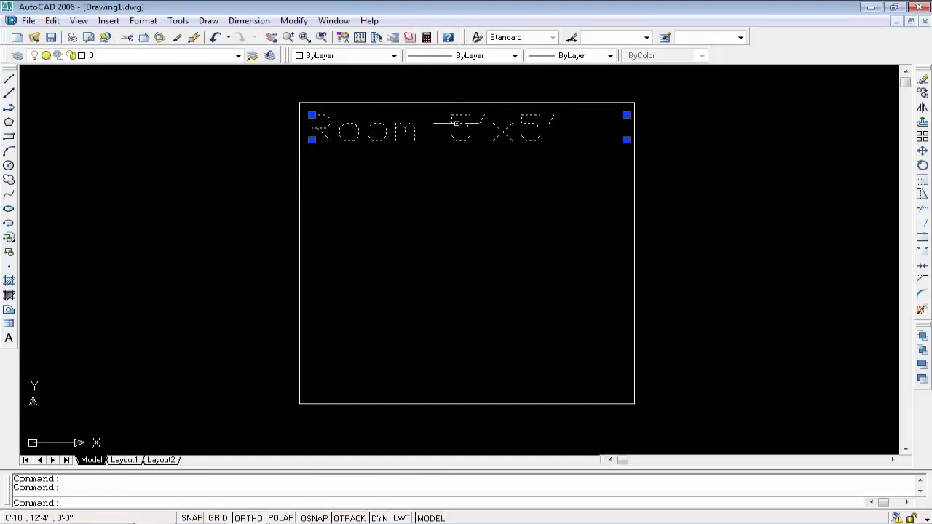
pyautogui.keyDown('ctrl'); pyautogui.moveTo(453, 120); pyautogui.dragTo(484, 242); pyautogui.keyUp('ctrl')
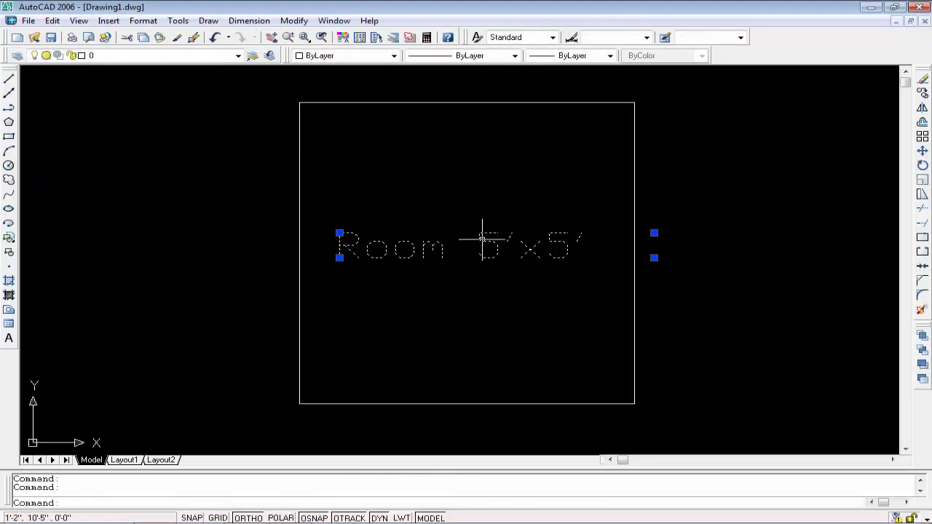
pyautogui.click(272, 202)
pyautogui.click(228, 180)
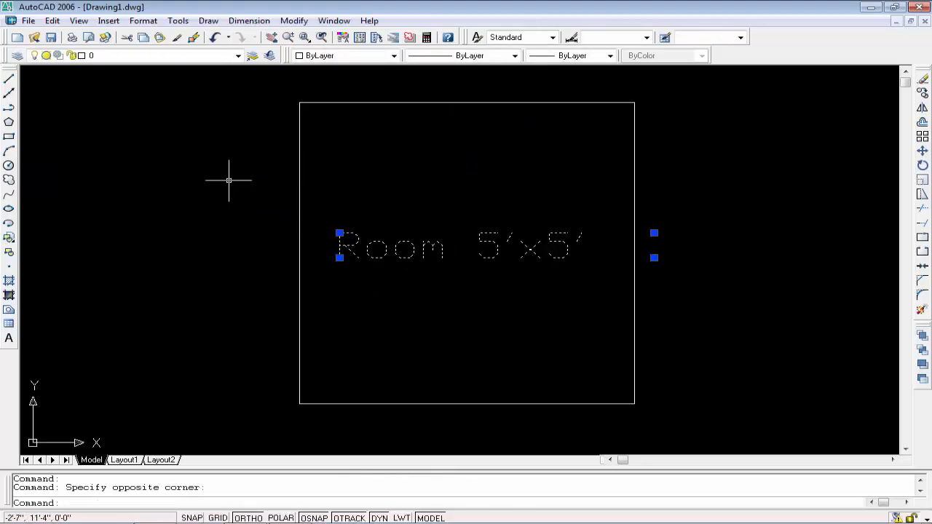
pyautogui.press('Escape')
pyautogui.press('Escape')
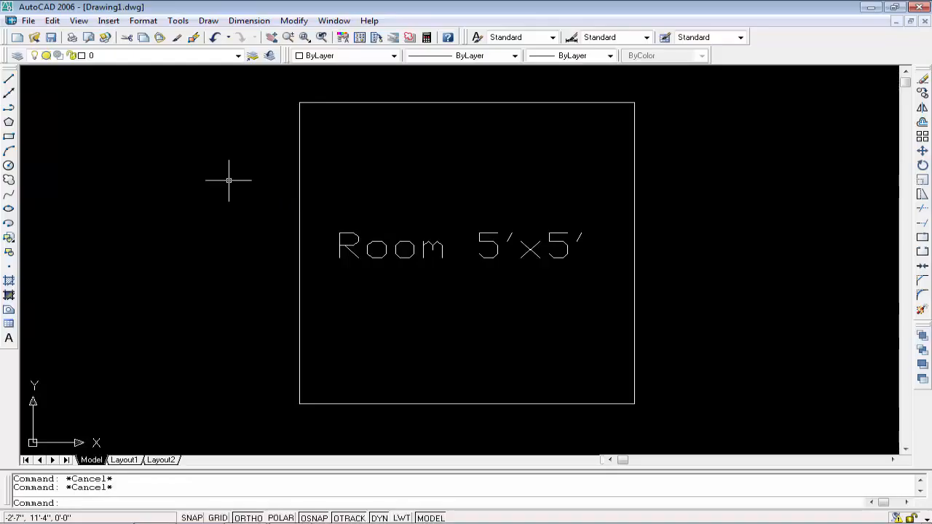
# Step: Inspect the "Room 5'x5'" label up close, opening it in the text editor and closing the editor again
pyautogui.scroll(-3, 200, 258)
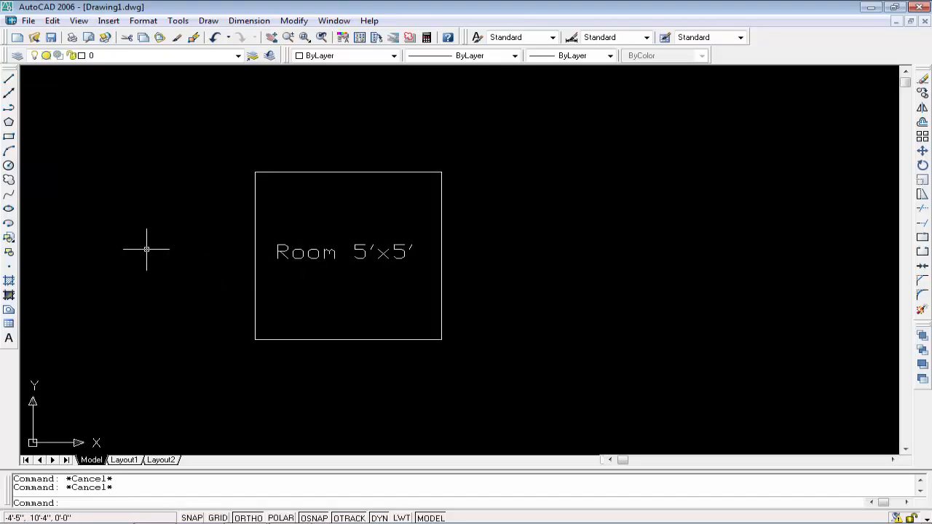
pyautogui.scroll(2, 146, 249)
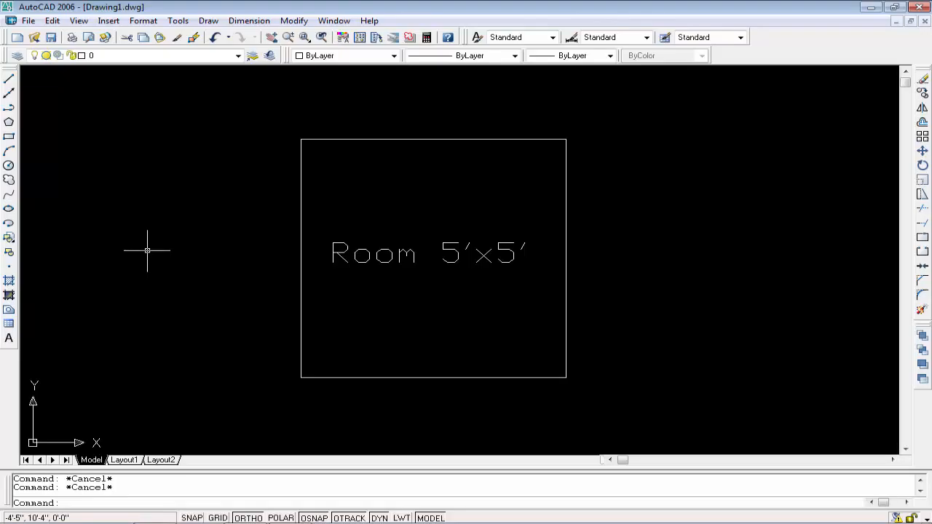
pyautogui.click(363, 256)
pyautogui.click(363, 261)
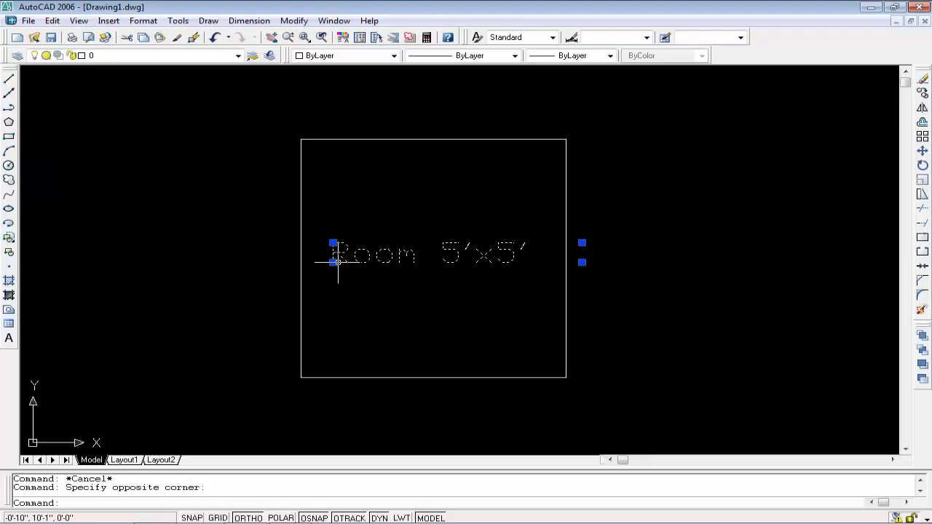
pyautogui.scroll(2, 337, 262)
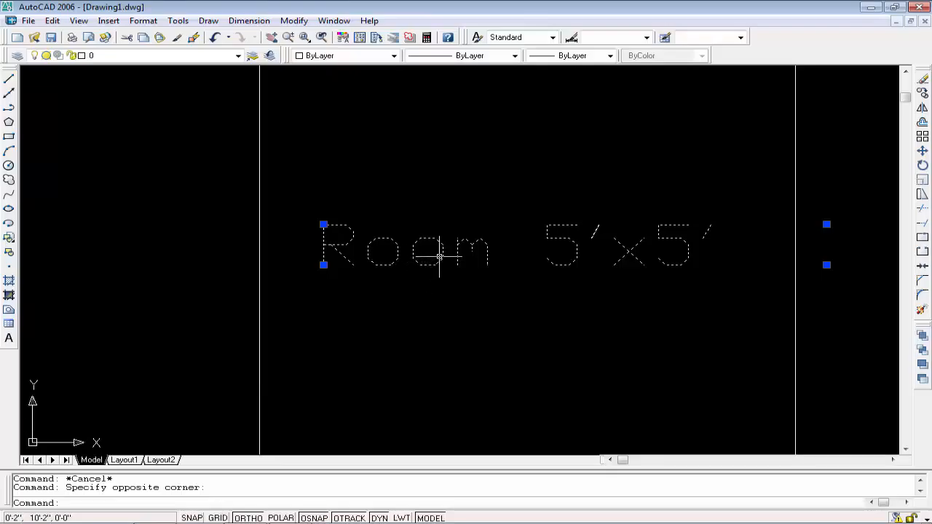
pyautogui.press('Escape')
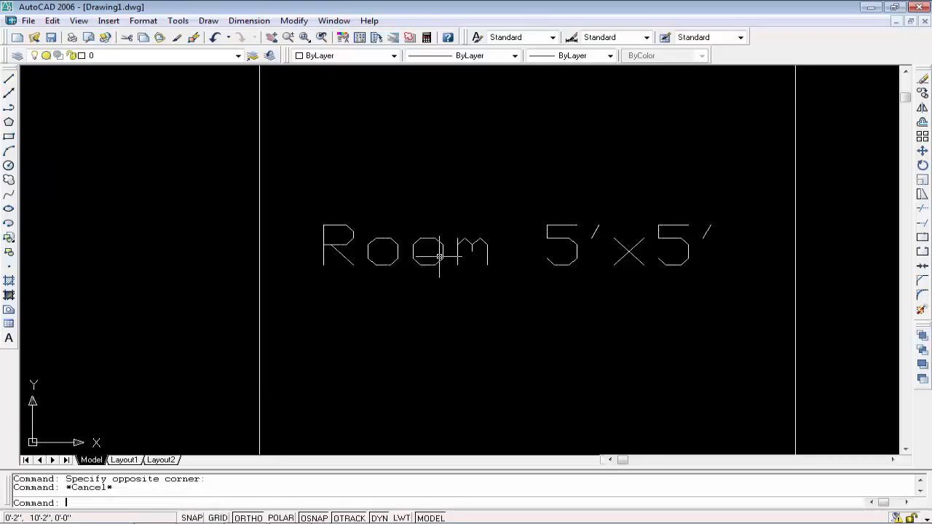
pyautogui.doubleClick(395, 251)
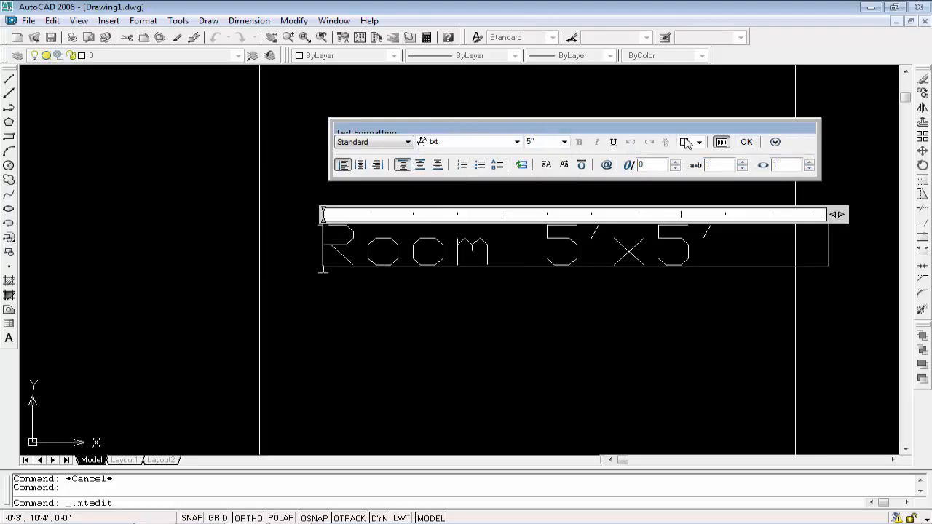
pyautogui.click(746, 142)
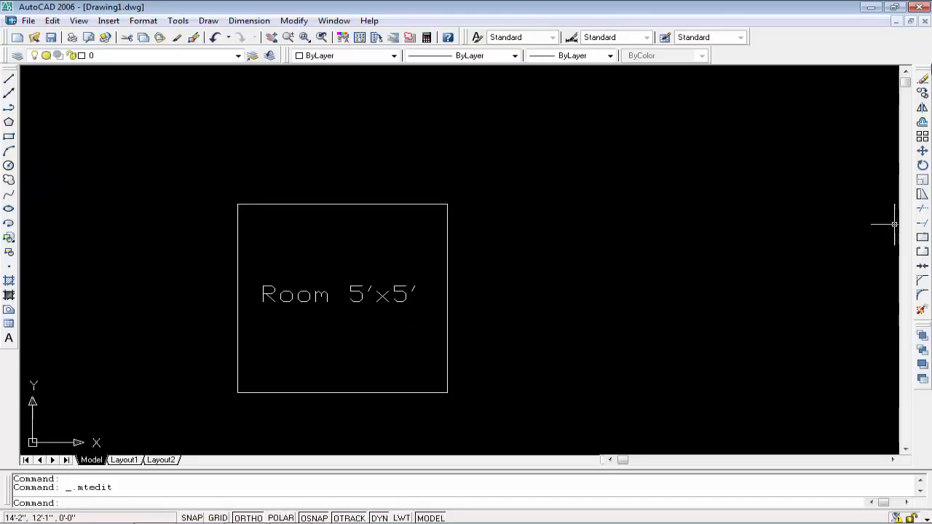
# Step: Erase the square around the "Room 5'x5'" text, keeping the text
pyautogui.click(922, 79)
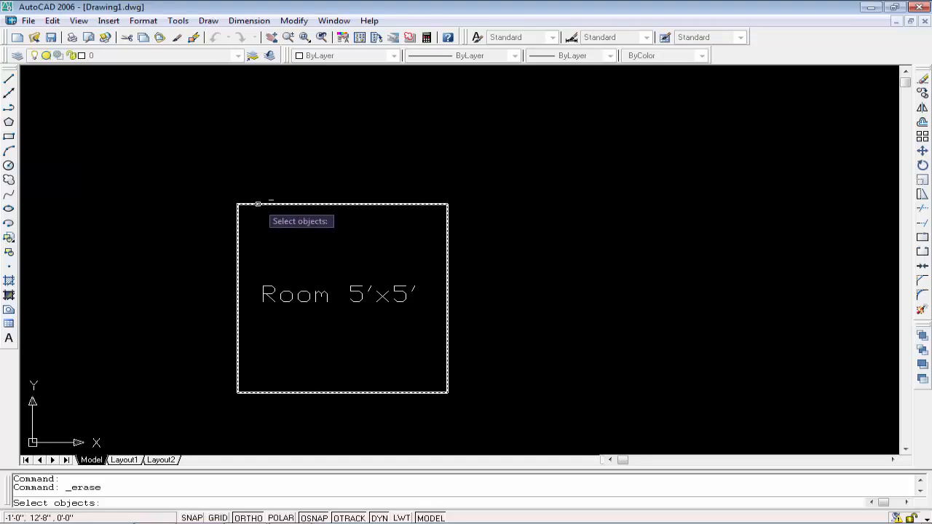
pyautogui.click(257, 204)
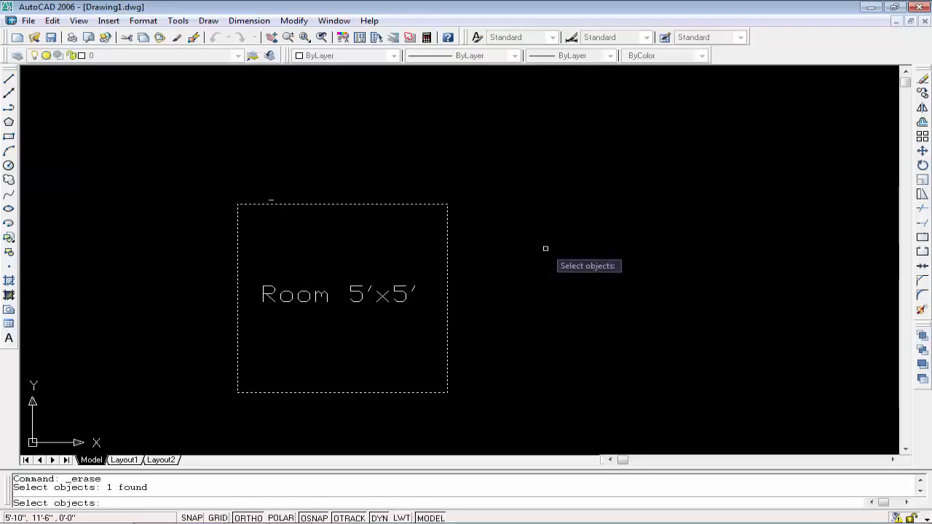
pyautogui.press('Return')
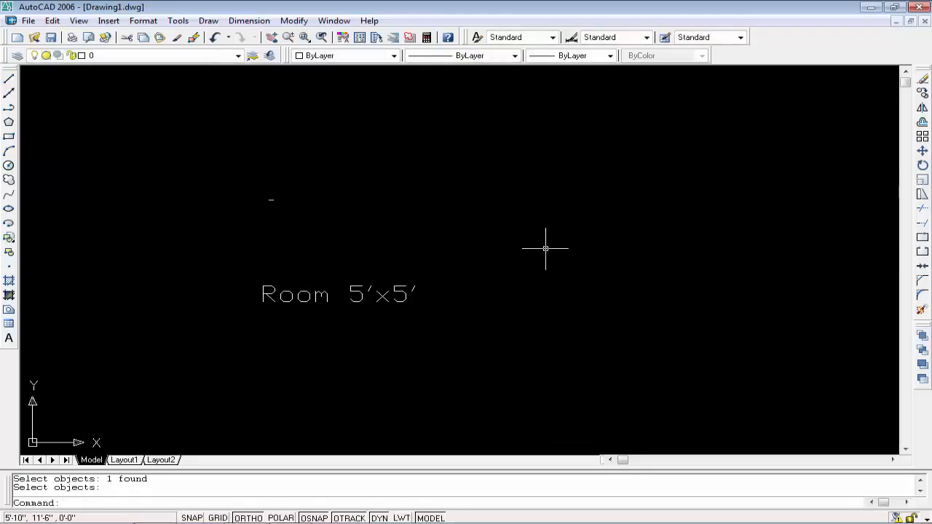
pyautogui.scroll(2, 532, 278)
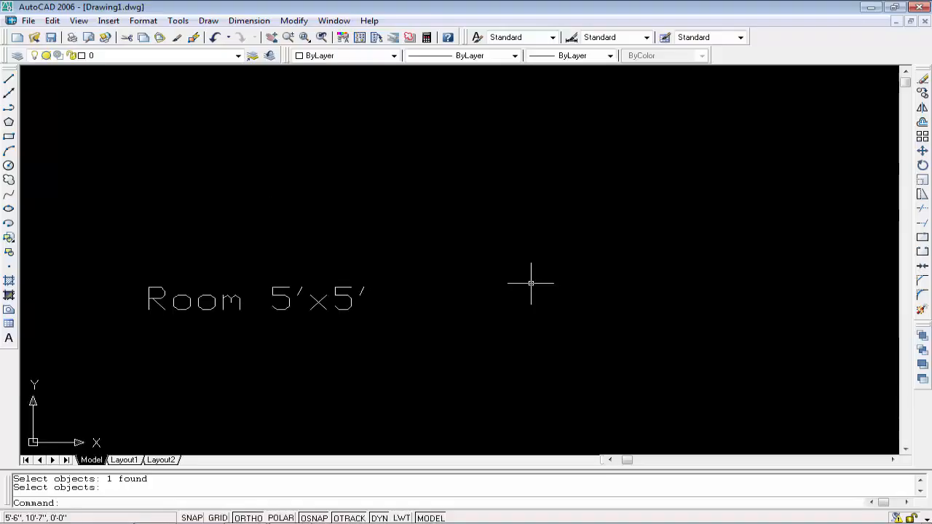
pyautogui.scroll(-3, 531, 283)
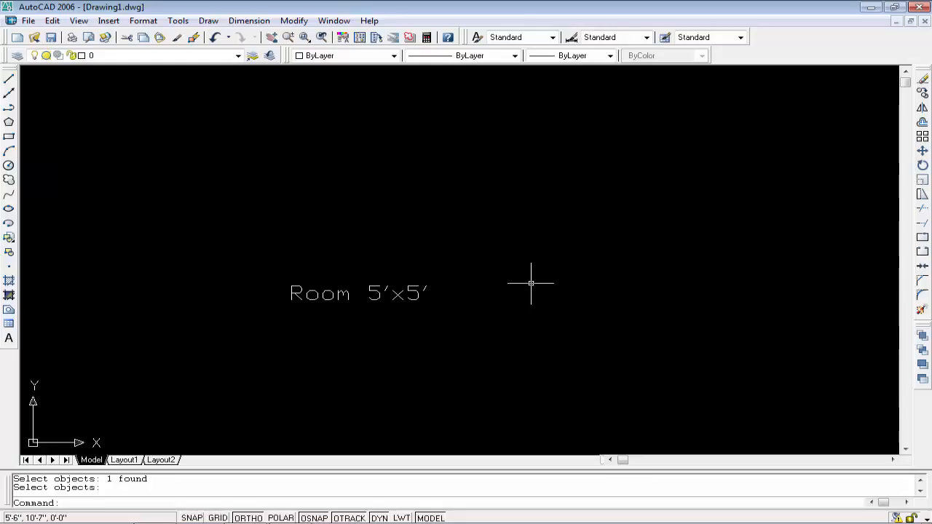
# Step: Undo the last zoom and the erasure of the square
pyautogui.click(52, 22)
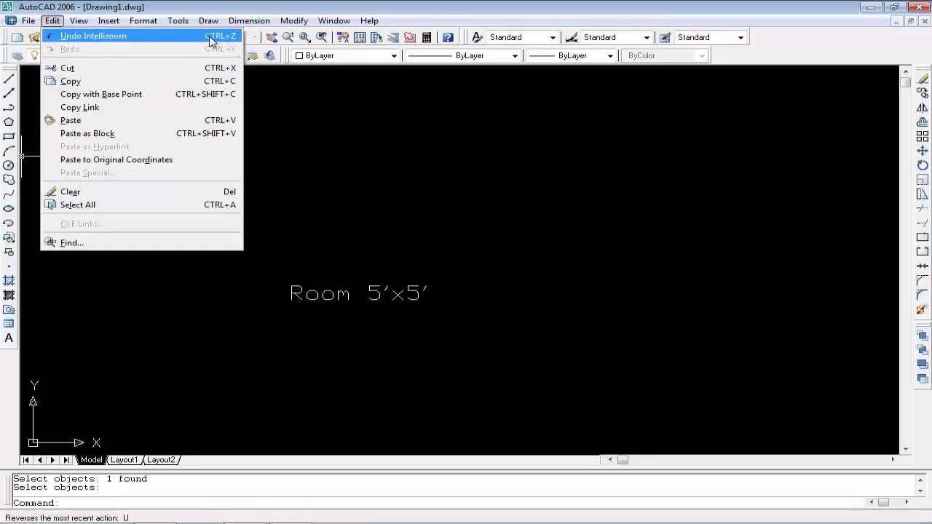
pyautogui.click(215, 4)
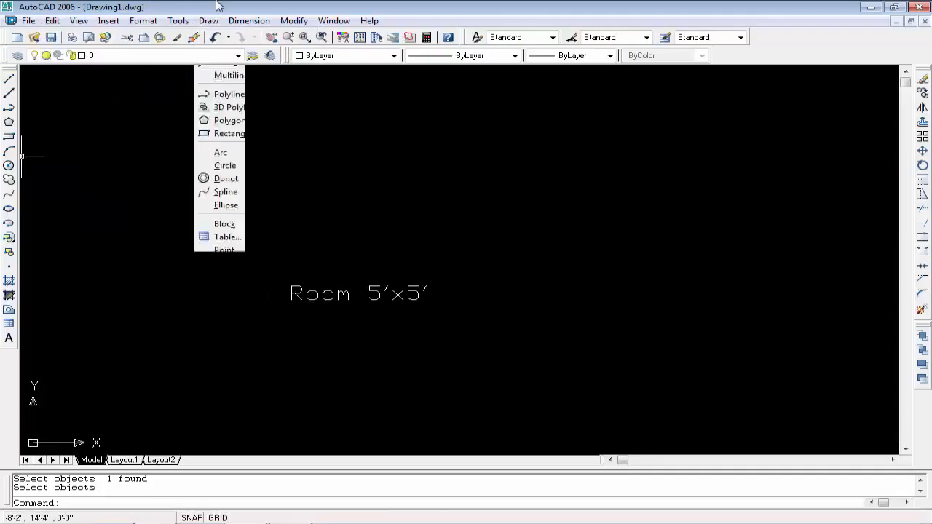
pyautogui.hotkey('ctrl', 'z')
pyautogui.hotkey('ctrl', 'z')
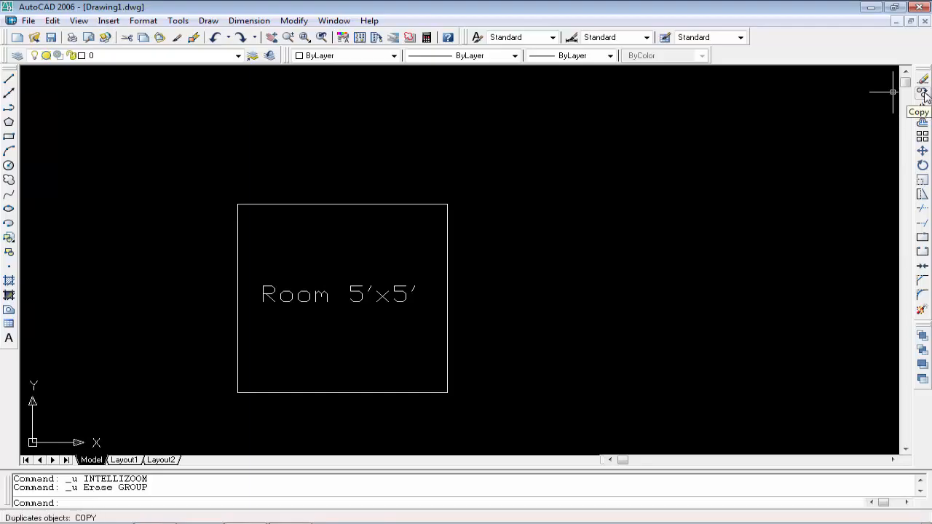
# Step: Copy the square from its upper-left corner, placing two copies in a horizontal row to its right with small gaps between them
pyautogui.click(921, 93)
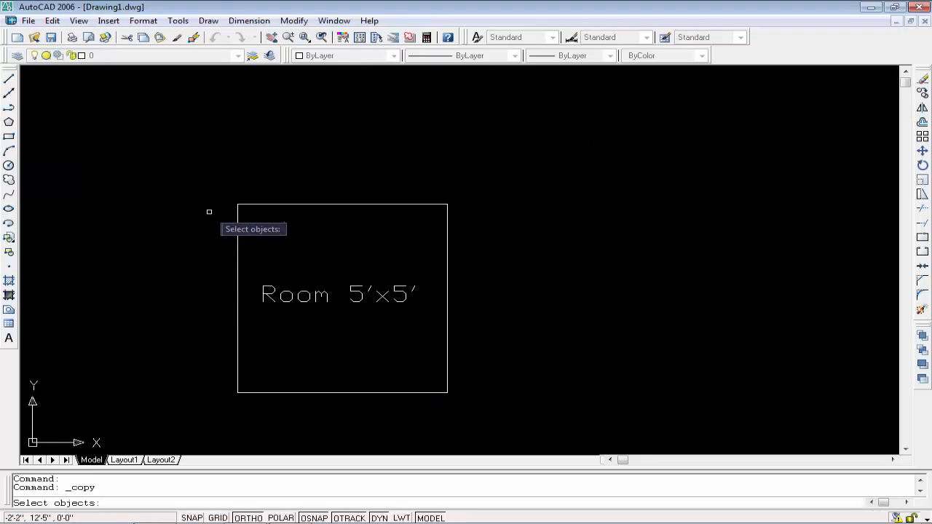
pyautogui.click(237, 237)
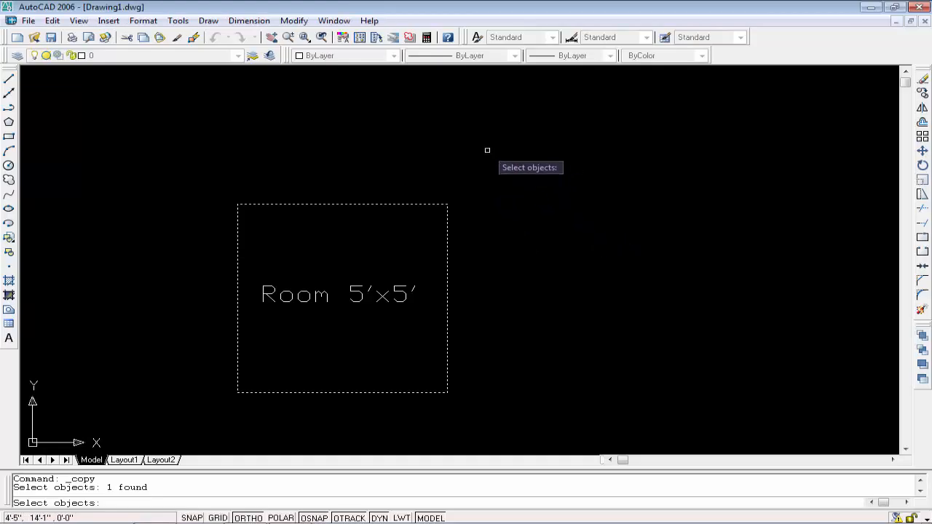
pyautogui.press('Return')
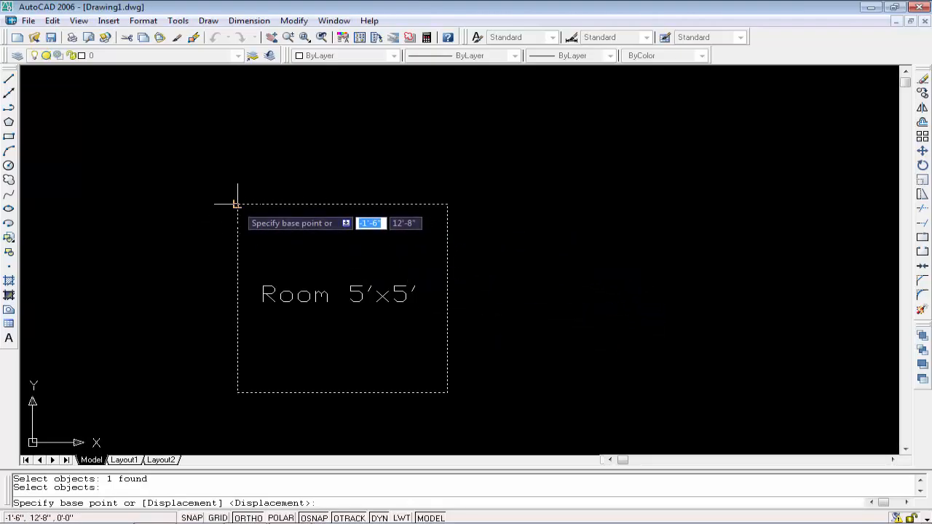
pyautogui.click(237, 203)
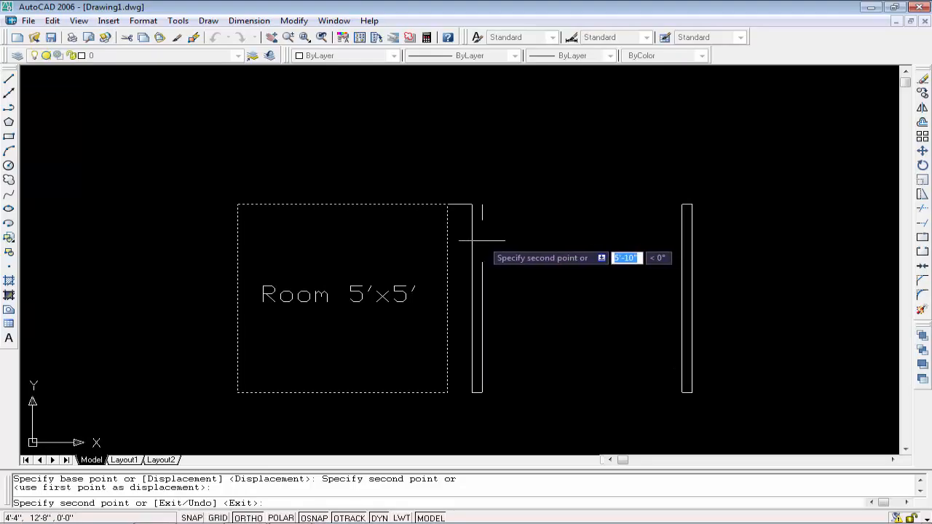
pyautogui.moveTo(551, 255); pyautogui.dragTo(372, 247, button='middle')
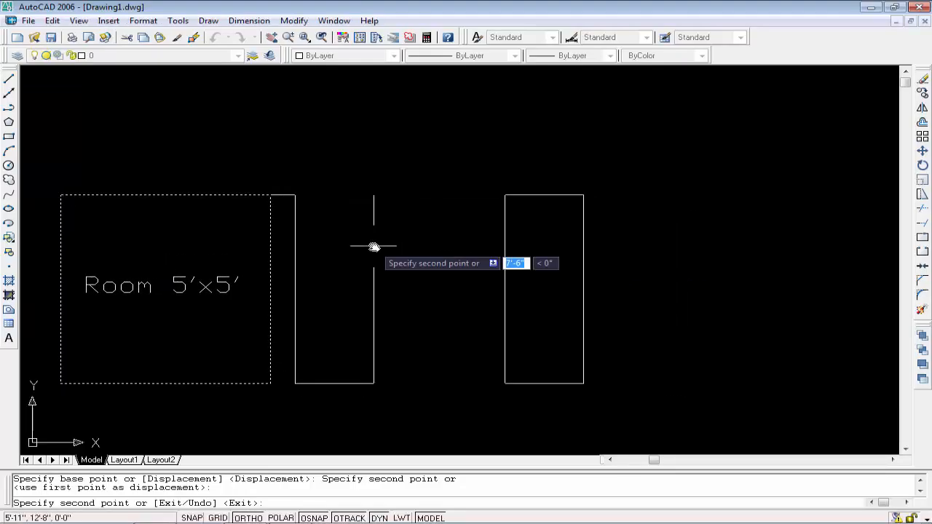
pyautogui.click(519, 237)
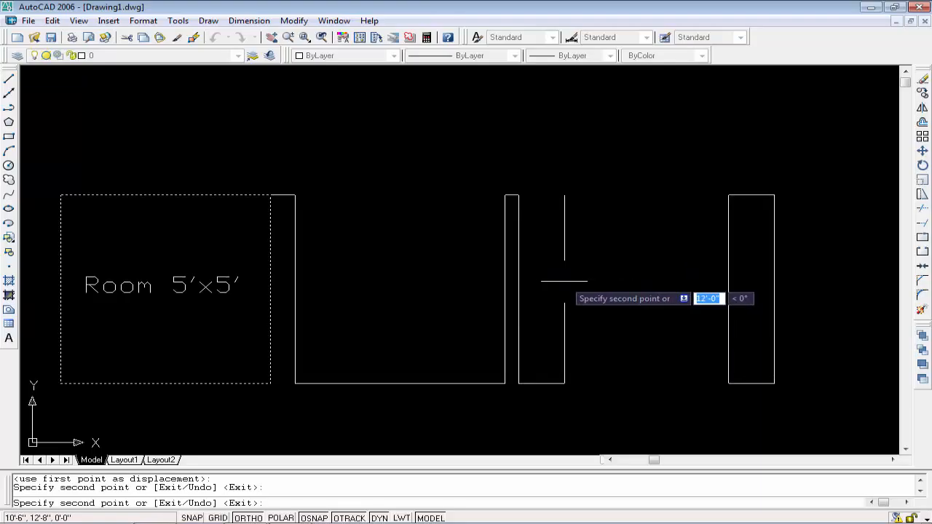
pyautogui.click(564, 281)
pyautogui.press('Return')
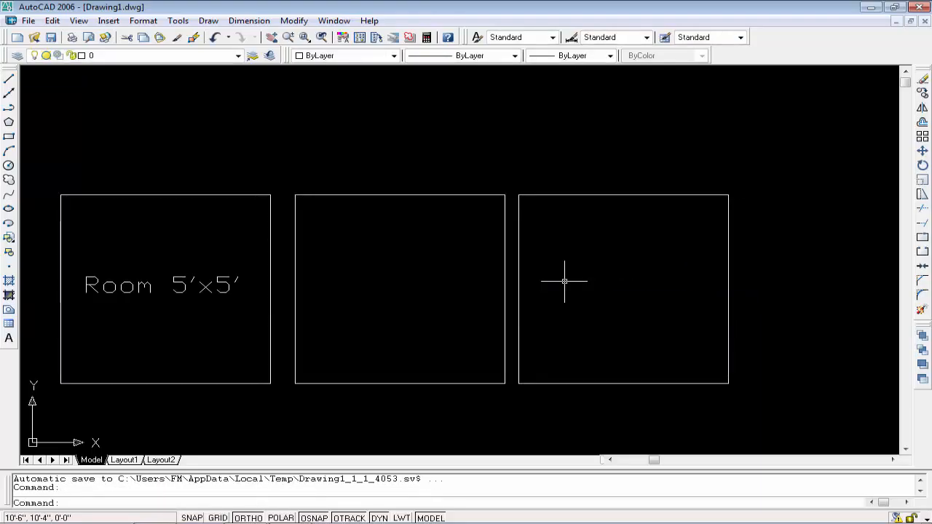